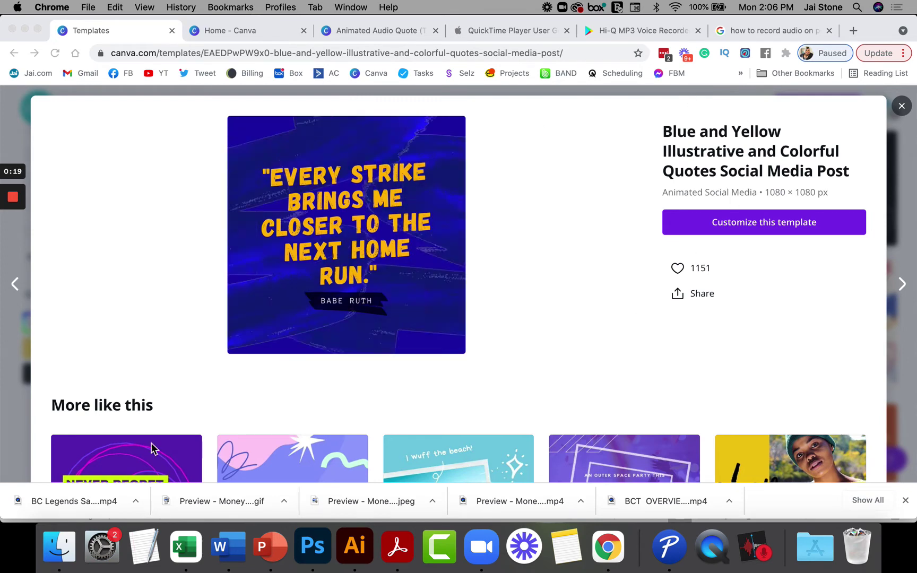
Switch to the browser tab with the Animated Audio Quote design in the Canva editor.
mouse_move(9, 245)
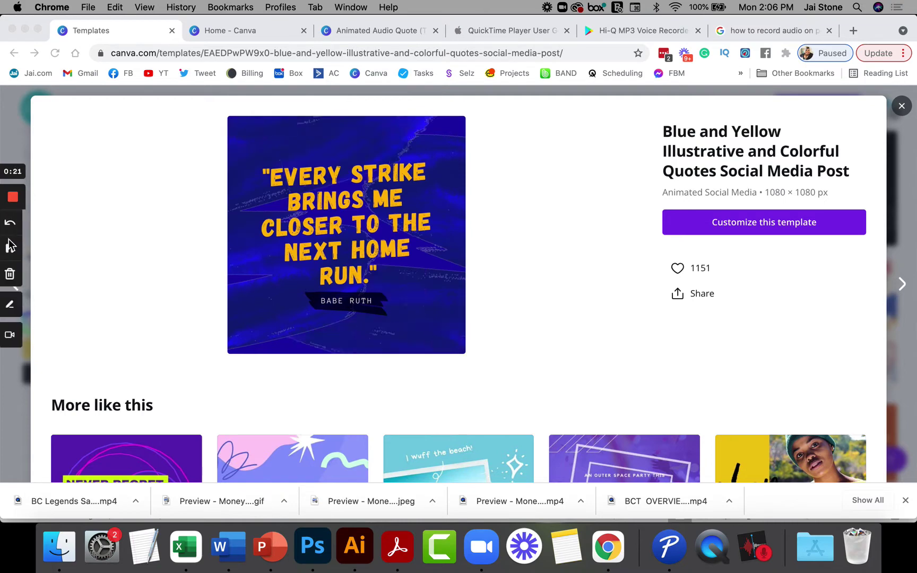
key("super+3")
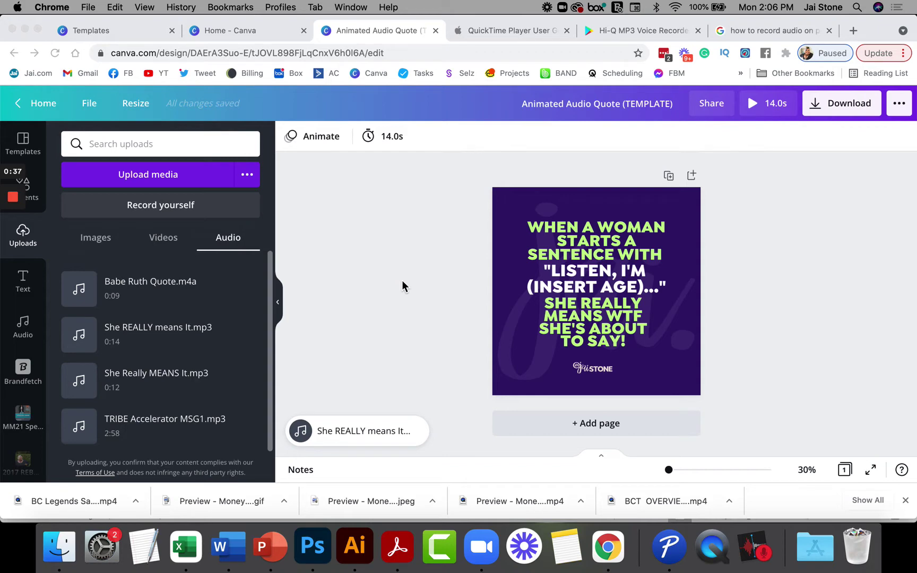
Preview the 14.0s animated quote with its audio, then bring up the QuickTime Player User Guide page.
left_click(752, 106)
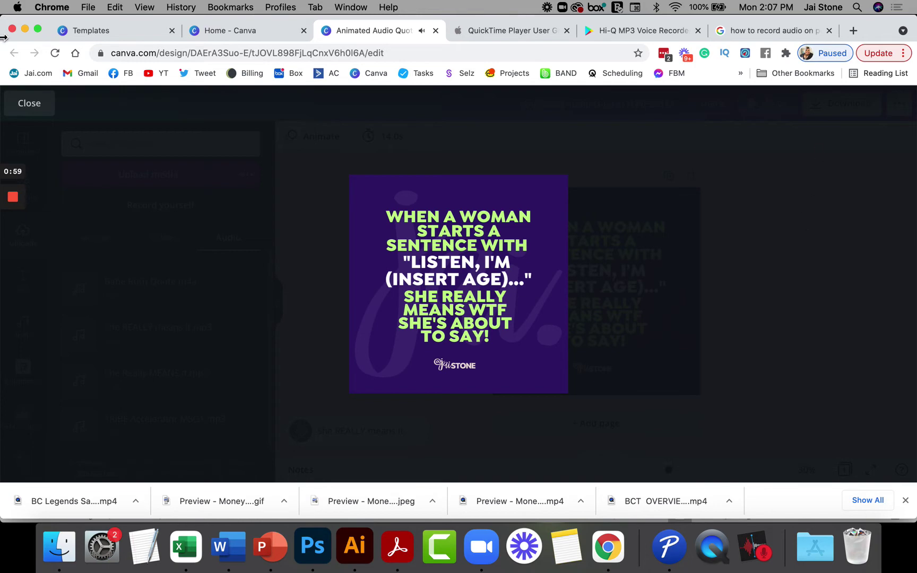
left_click(31, 105)
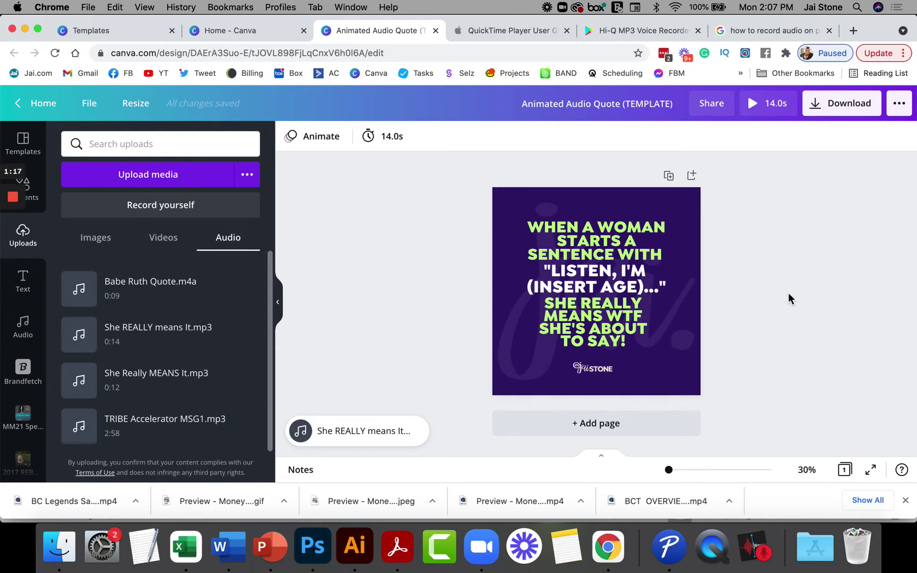
left_click(480, 32)
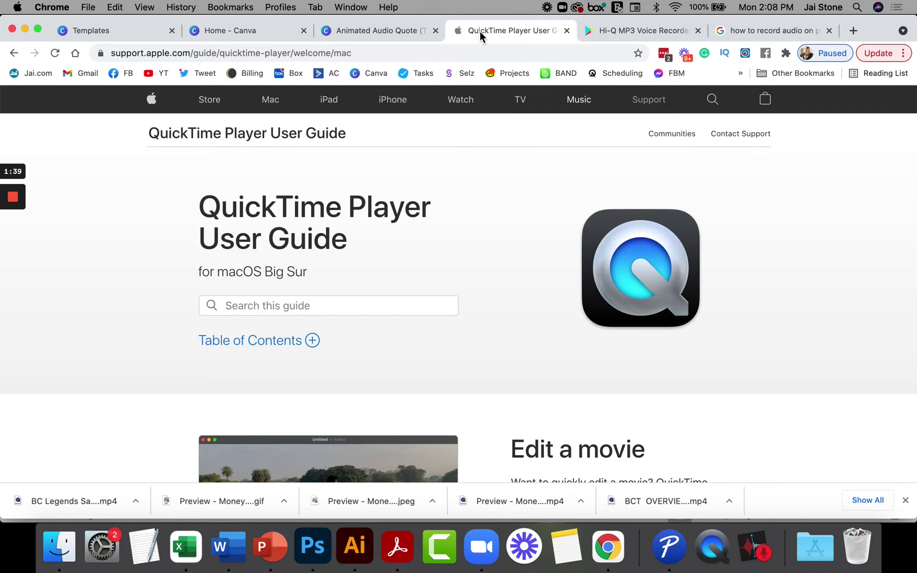
Launch QuickTime Player, open a New Audio Recording window, and close it unrecorded.
left_click(720, 556)
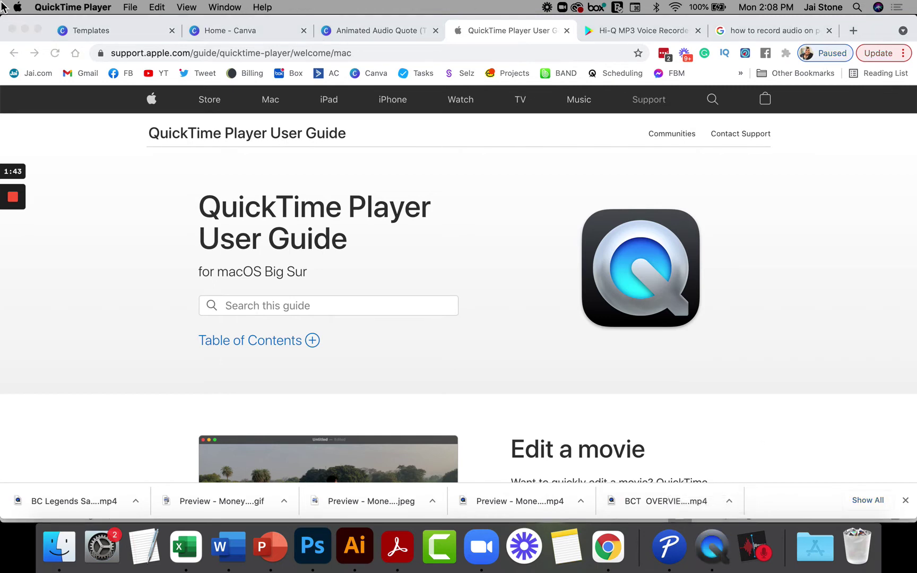
left_click(128, 8)
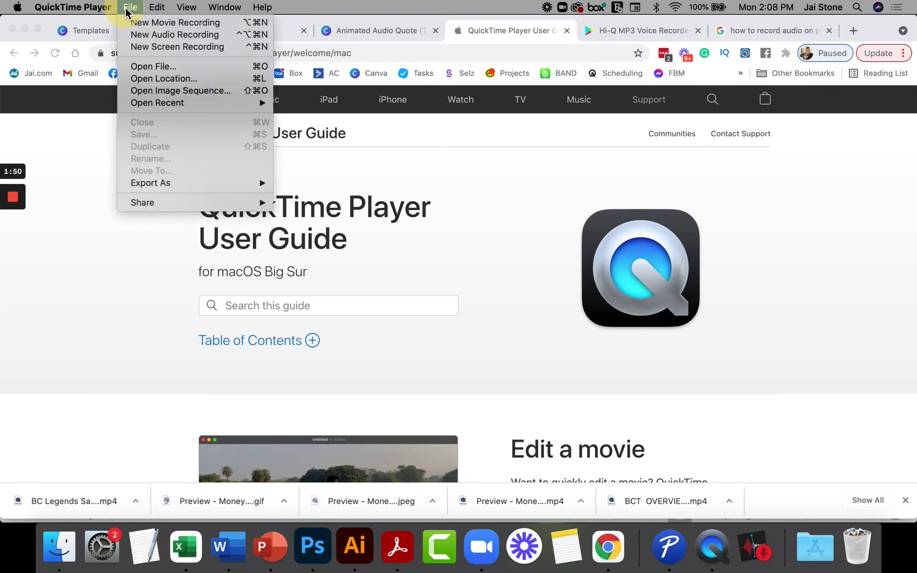
left_click(157, 38)
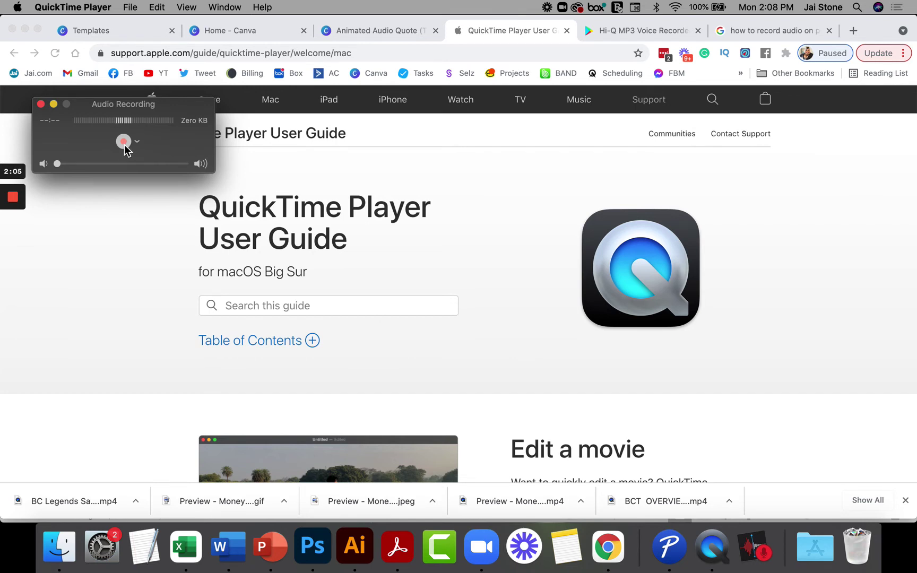
left_click(40, 104)
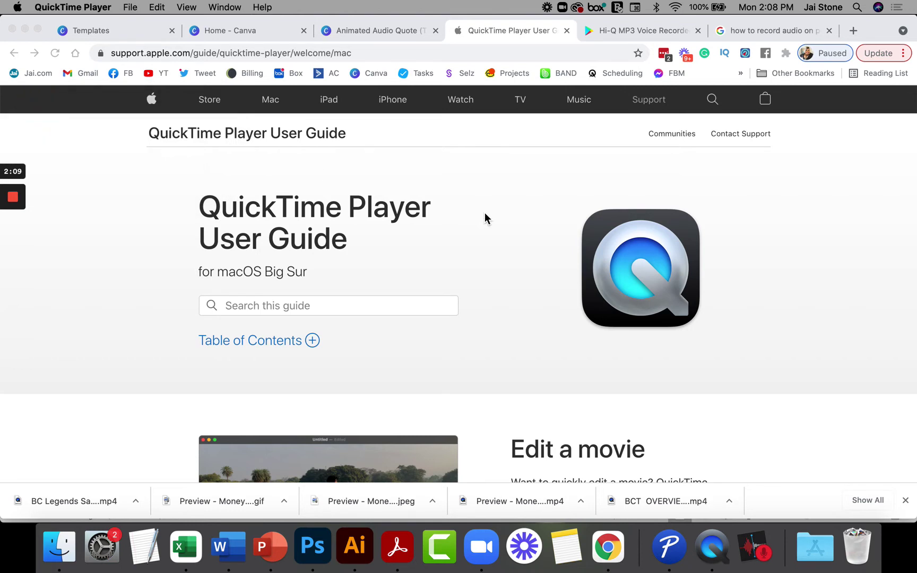
Look over the Hi-Q MP3 Voice Recorder listing, then view the 'how to record audio on pc' results.
left_click(607, 30)
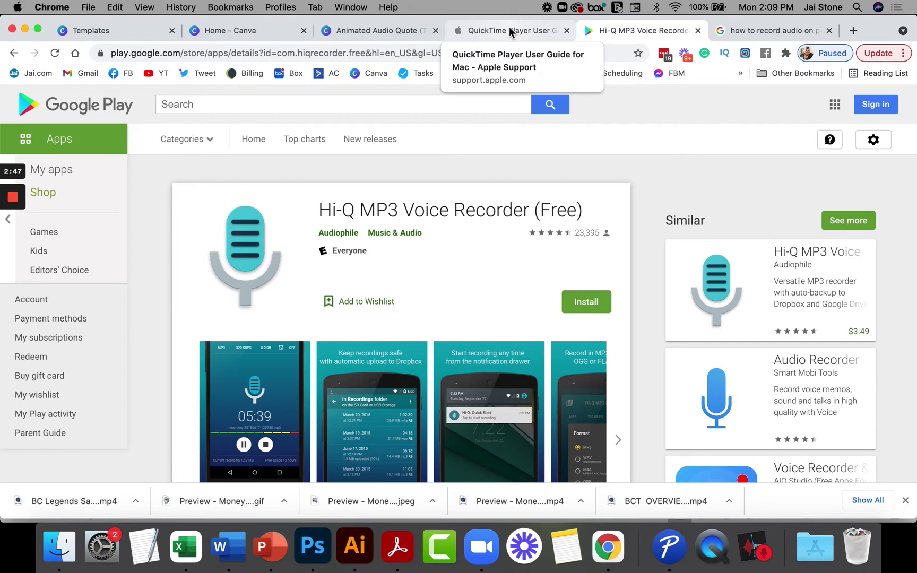
left_click(773, 27)
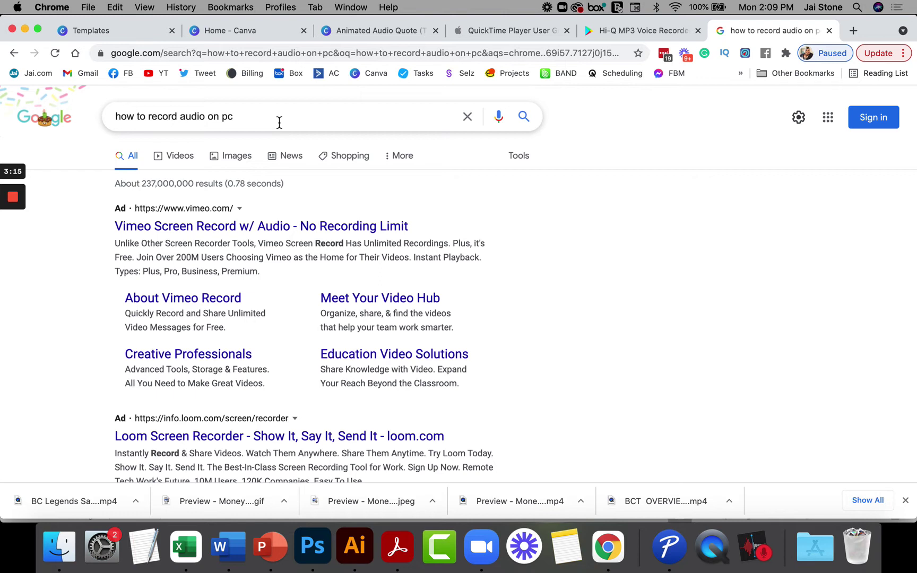
Close the search, Hi-Q and QuickTime guide pages and return to Canva's home recent designs.
left_click(829, 31)
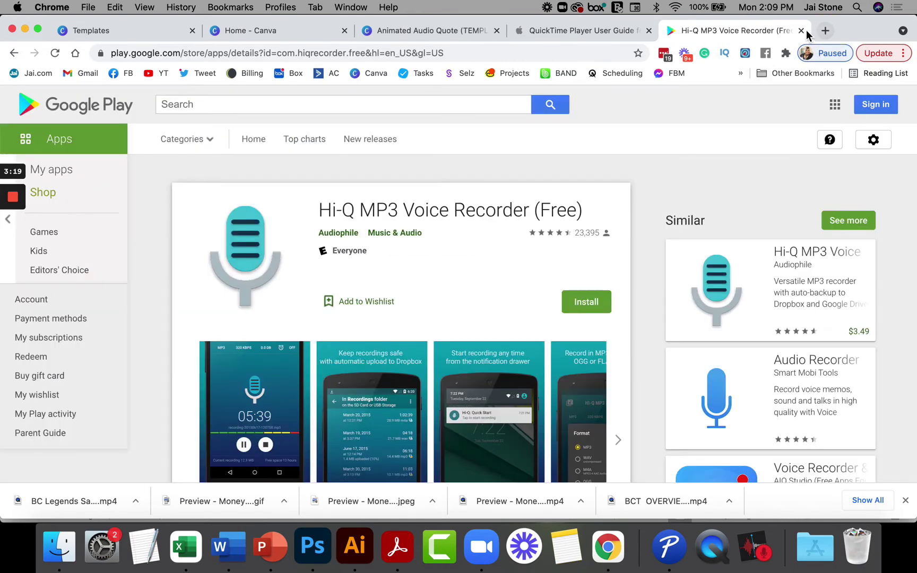
left_click(802, 31)
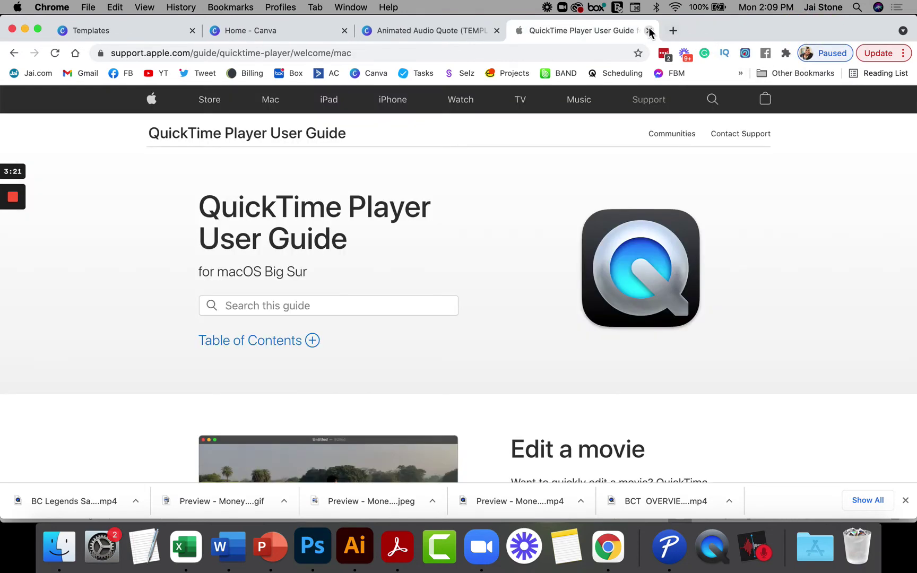
left_click(648, 31)
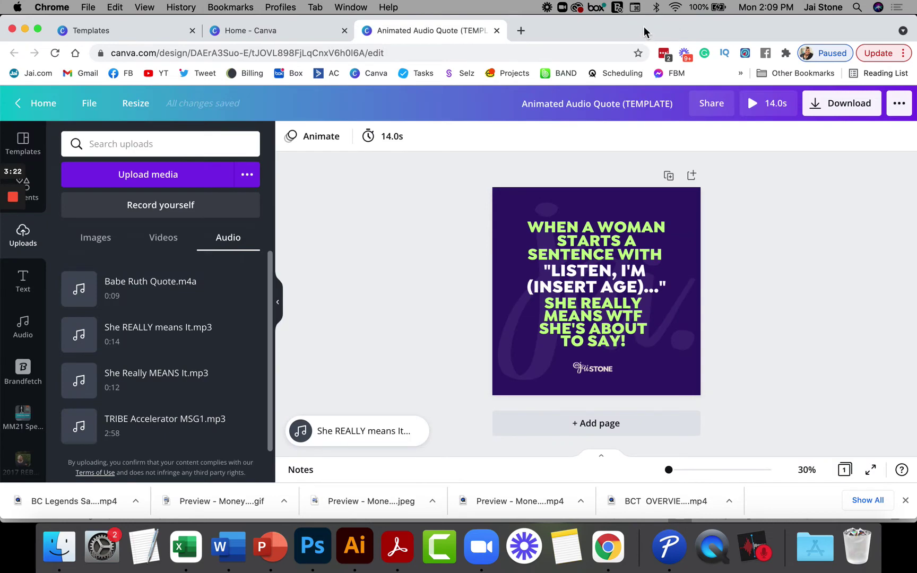
left_click(267, 35)
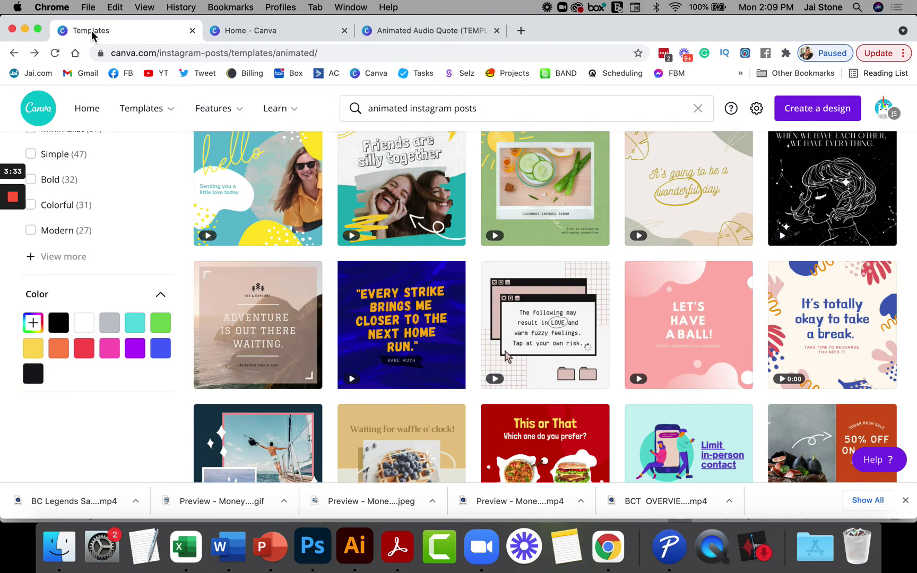
left_click(269, 33)
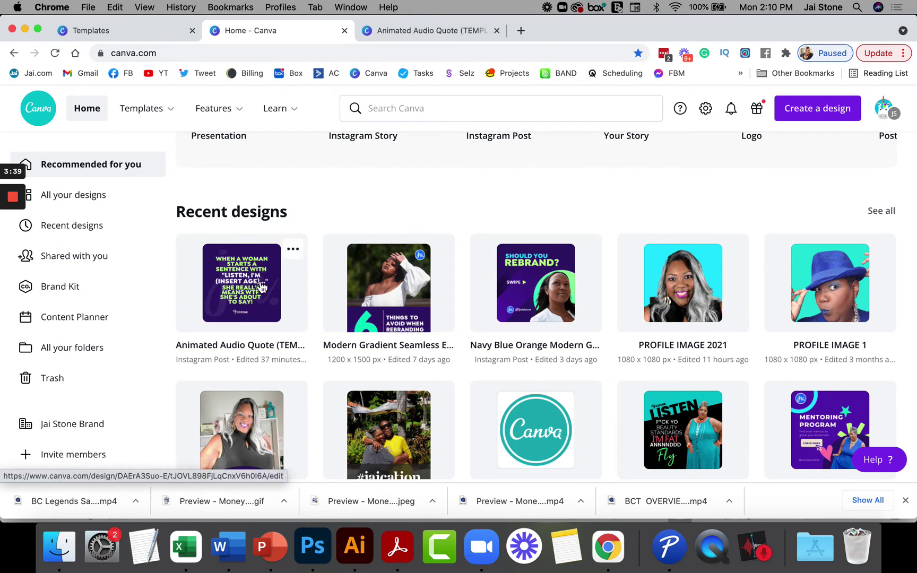
mouse_move(159, 119)
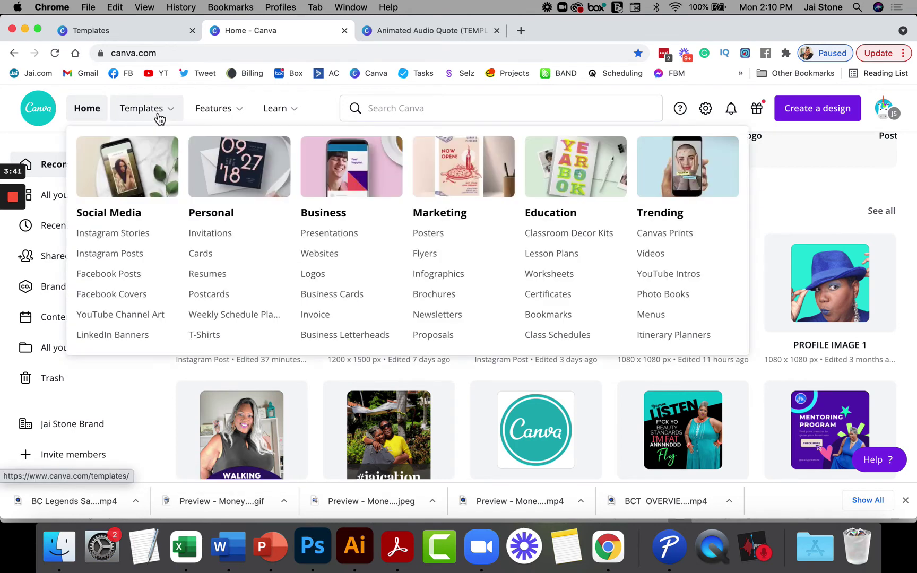
Filter Instagram post templates to Animated Instagram Posts and open the 'Every Strike' Babe Ruth template.
left_click(102, 255)
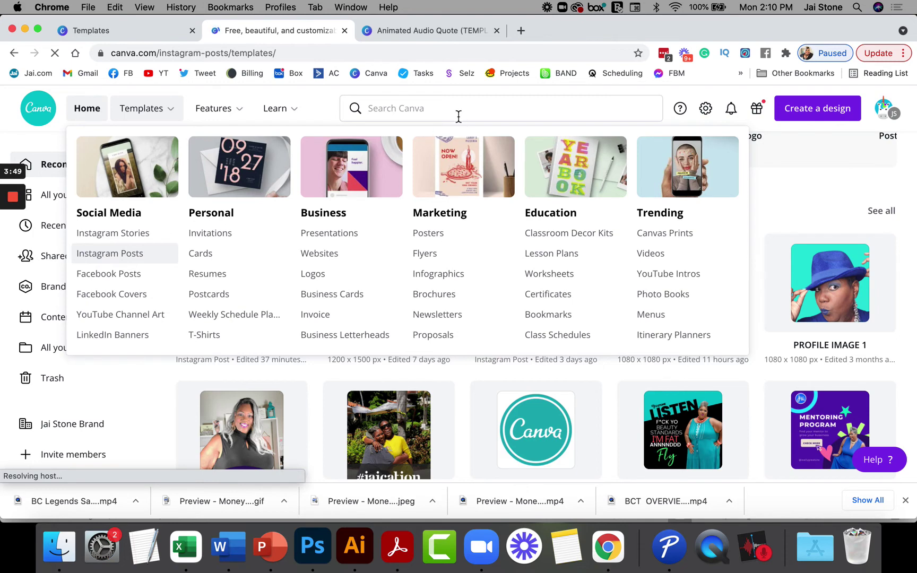
scroll(324, 280, "down", 5)
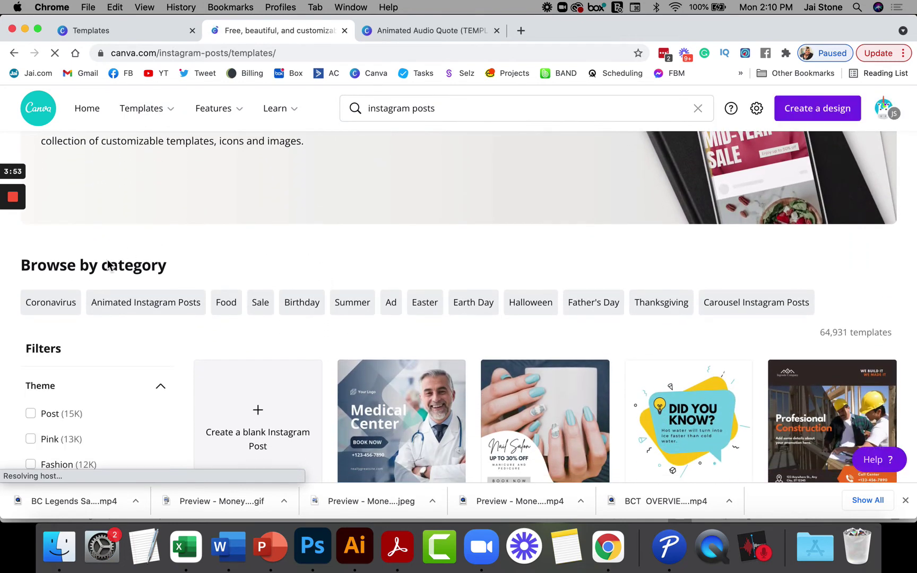
left_click(159, 307)
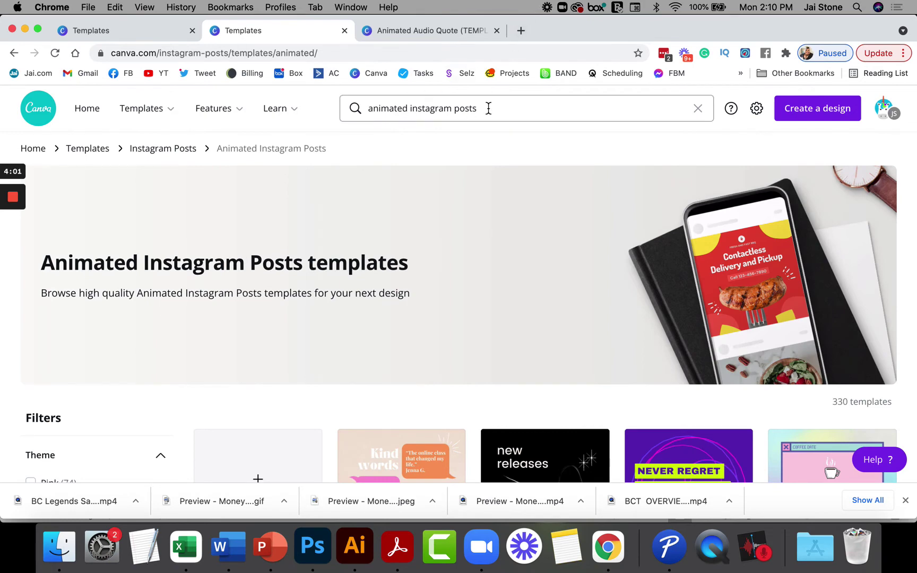
scroll(438, 275, "down", 5)
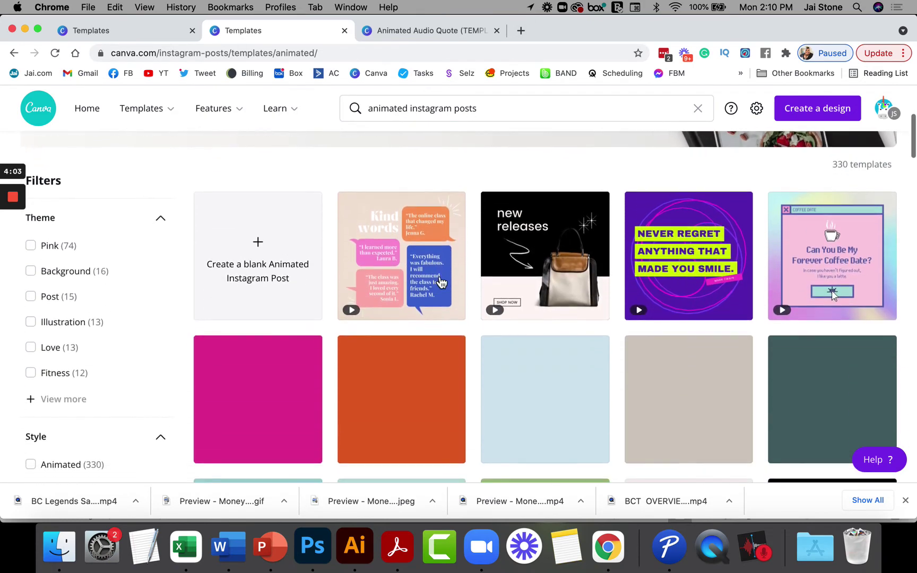
scroll(440, 282, "down", 4)
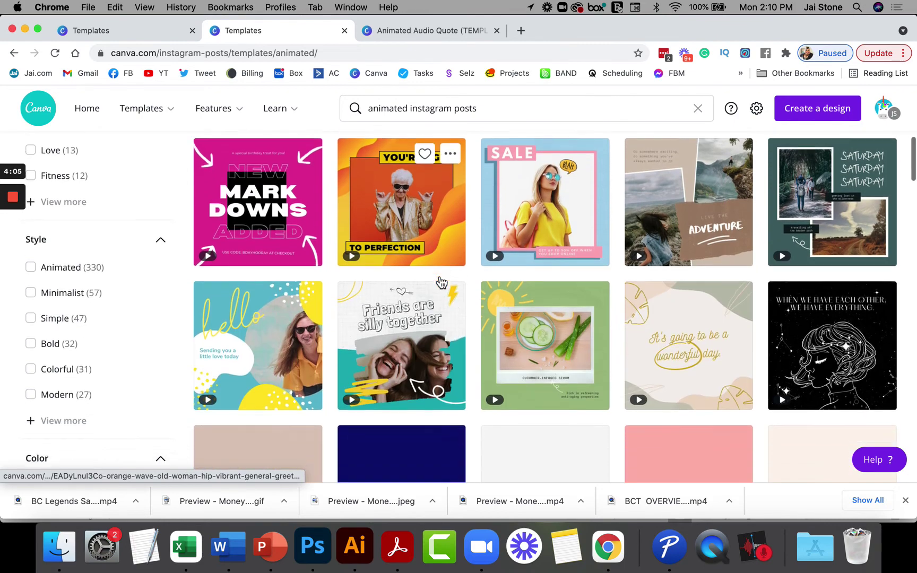
scroll(440, 281, "down", 4)
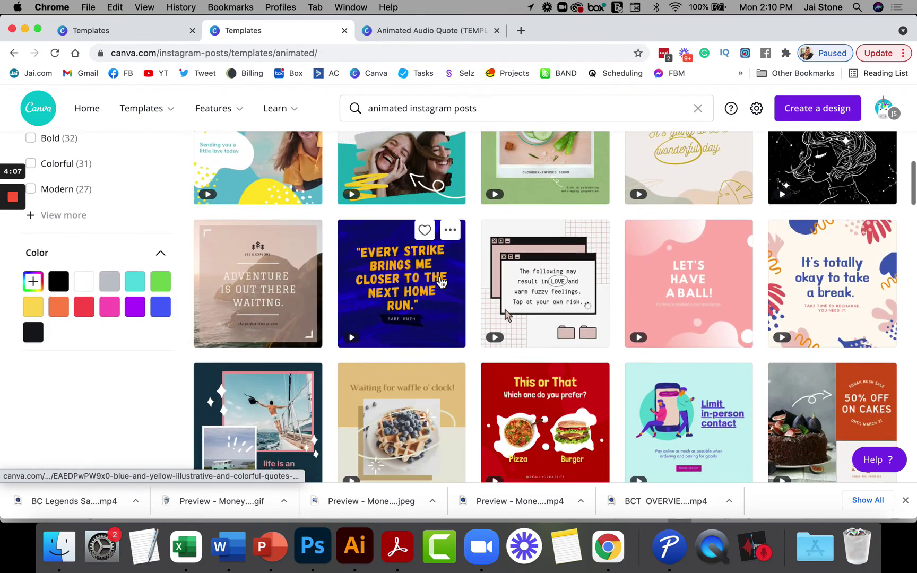
left_click(406, 255)
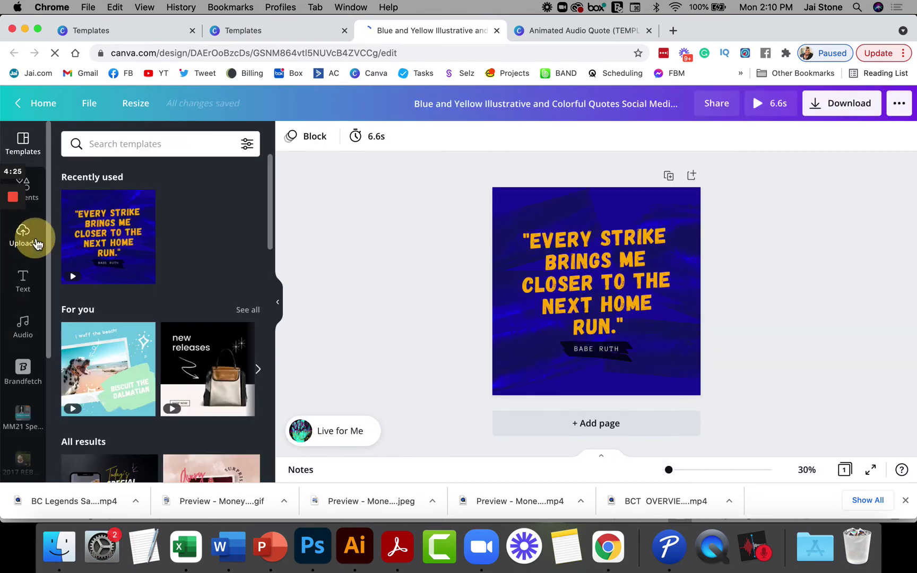
Show the uploaded audio files, including Babe Ruth Quote.m4a, after starting and cancelling a new upload.
left_click(38, 244)
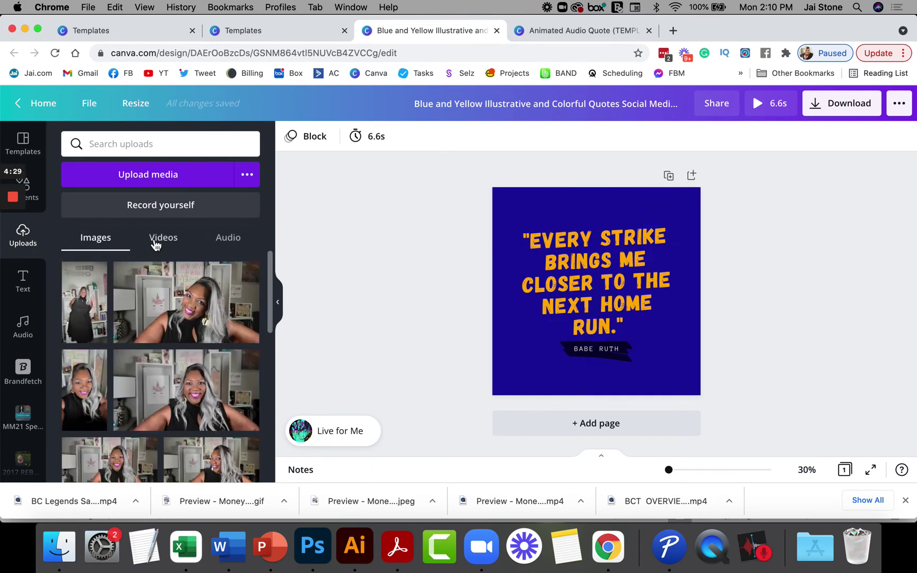
left_click(172, 241)
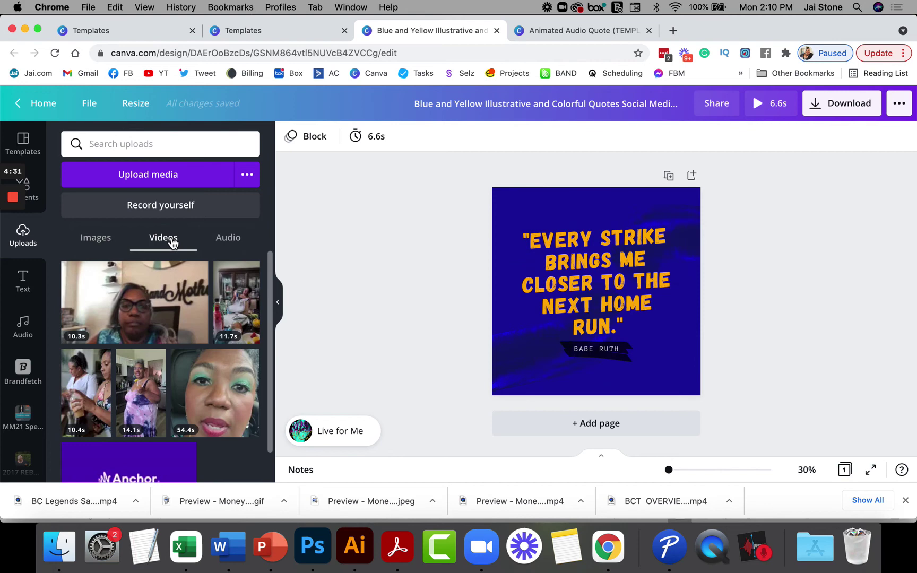
left_click(228, 239)
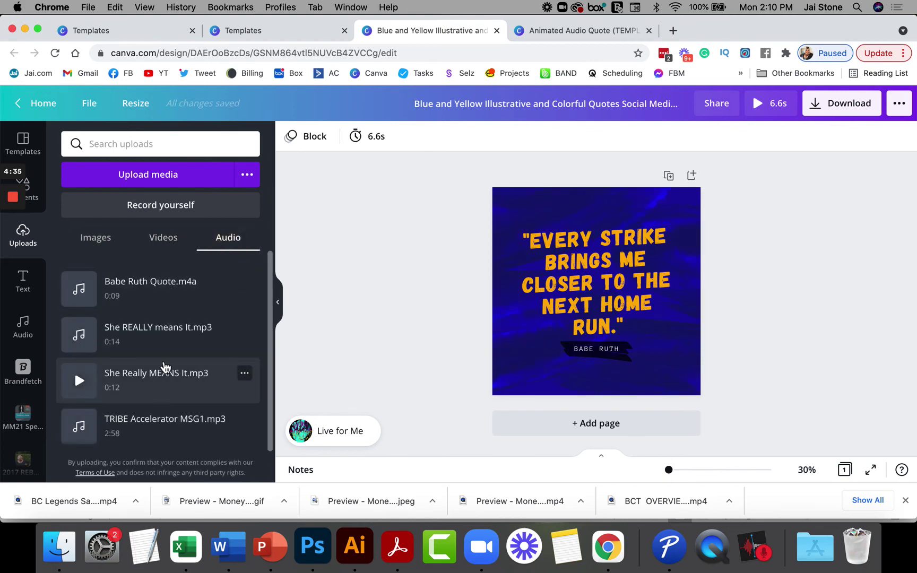
left_click(167, 176)
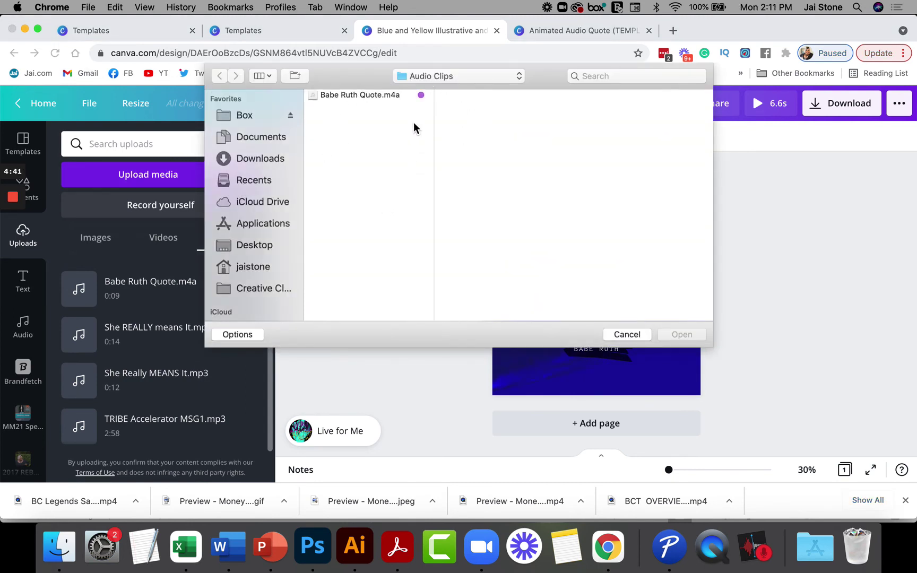
left_click(630, 334)
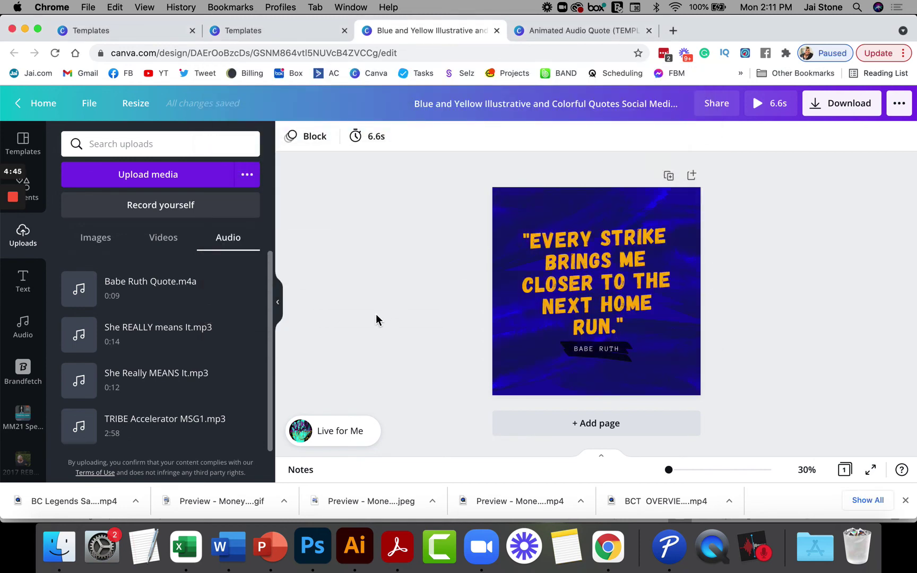
Delete the Live for Me track and add Babe Ruth Quote.m4a as the design's audio.
left_click(337, 441)
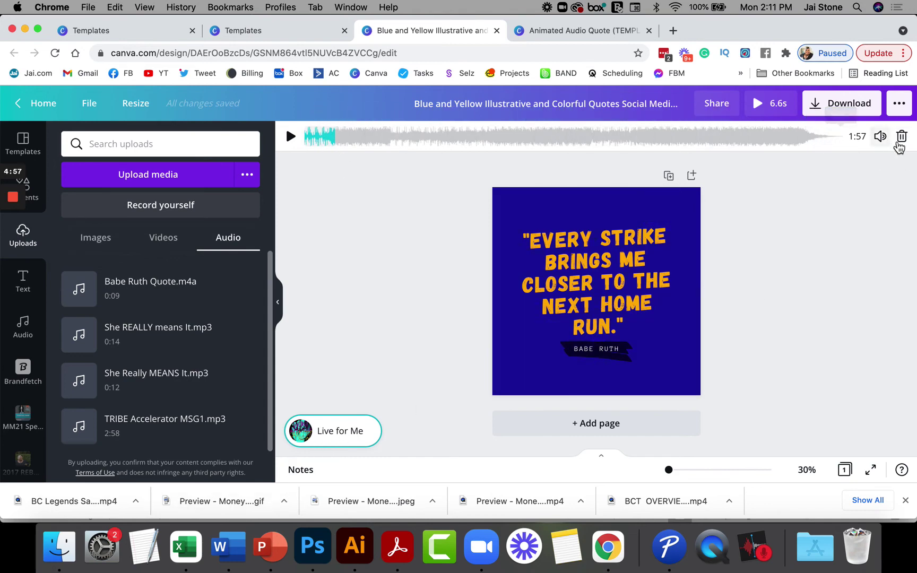
left_click(903, 137)
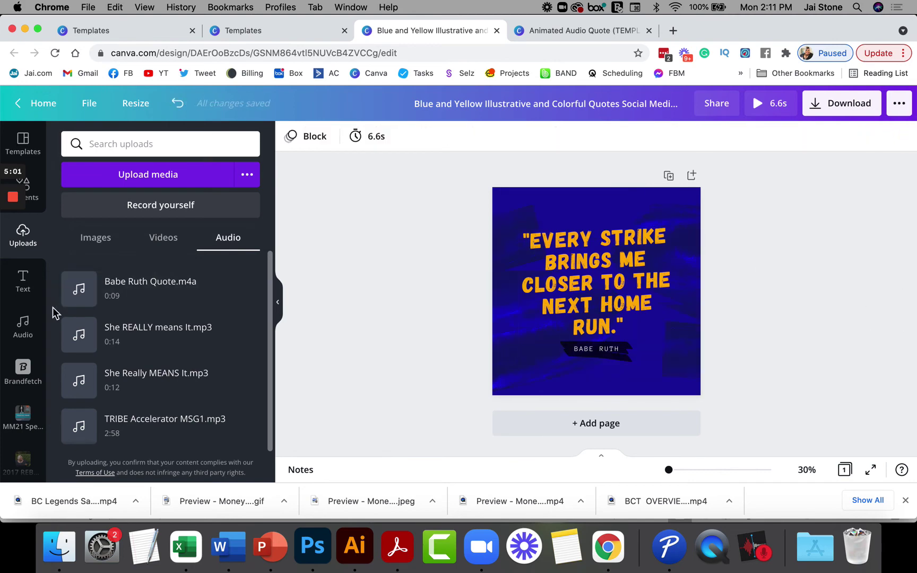
mouse_move(122, 291)
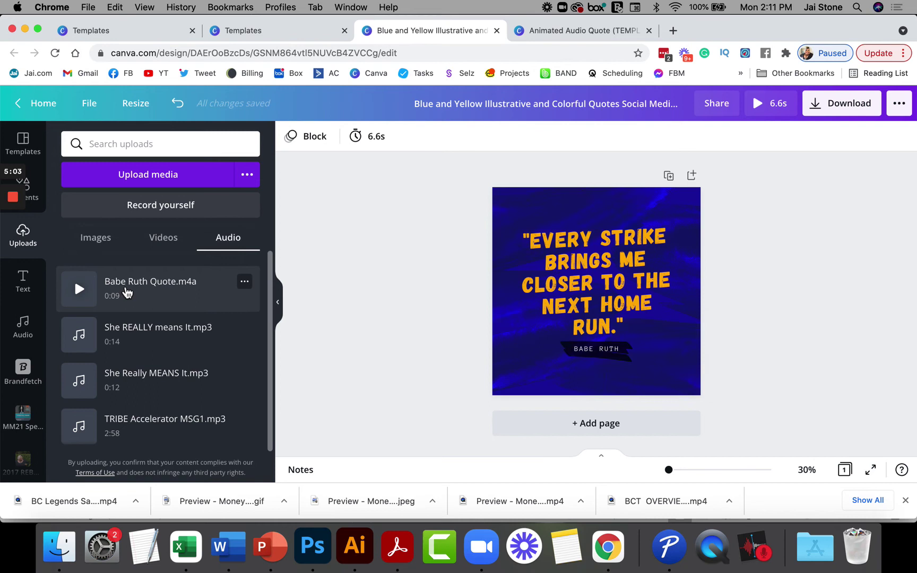
left_click(130, 294)
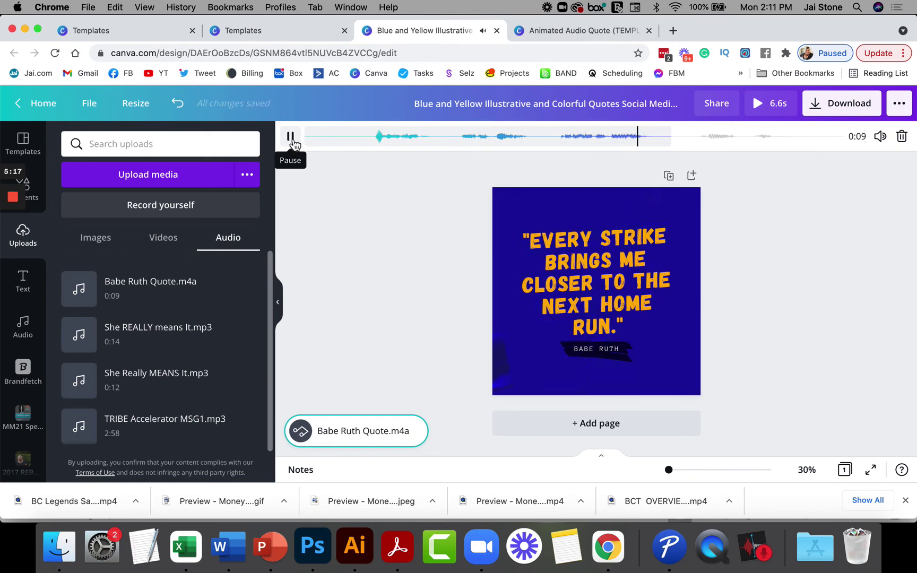
Stop the voiceover playback and change the page timing from 6.6s to 9.0s.
left_click(292, 139)
left_click(358, 388)
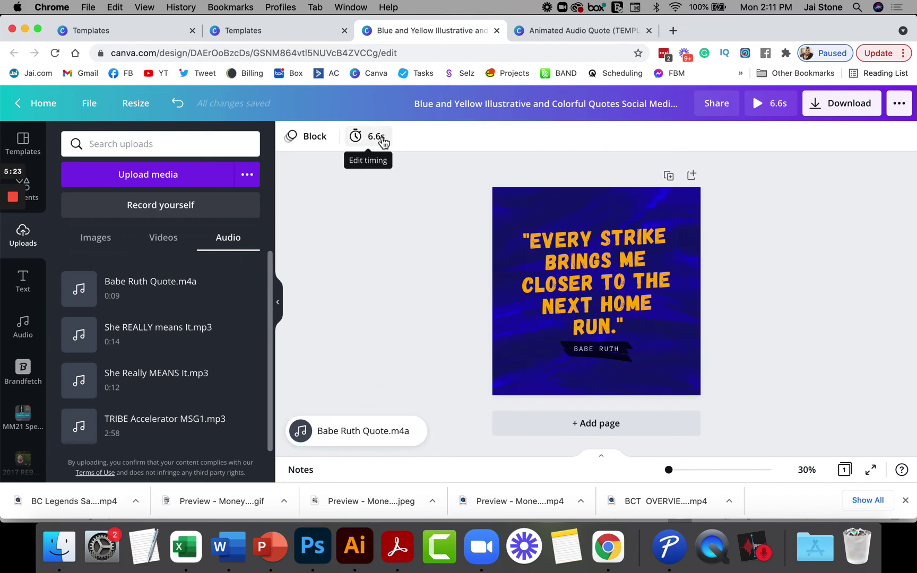
left_click(360, 432)
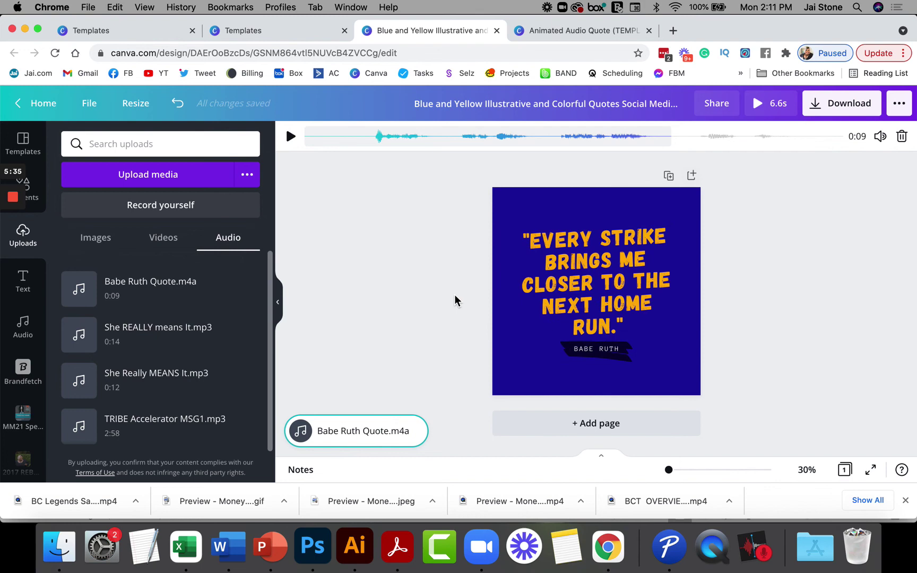
left_click(375, 294)
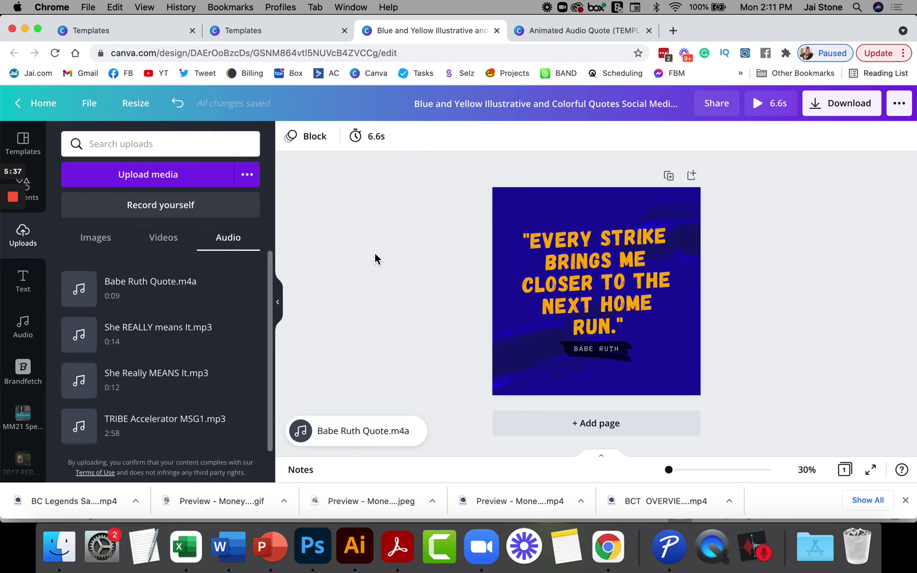
left_click(373, 148)
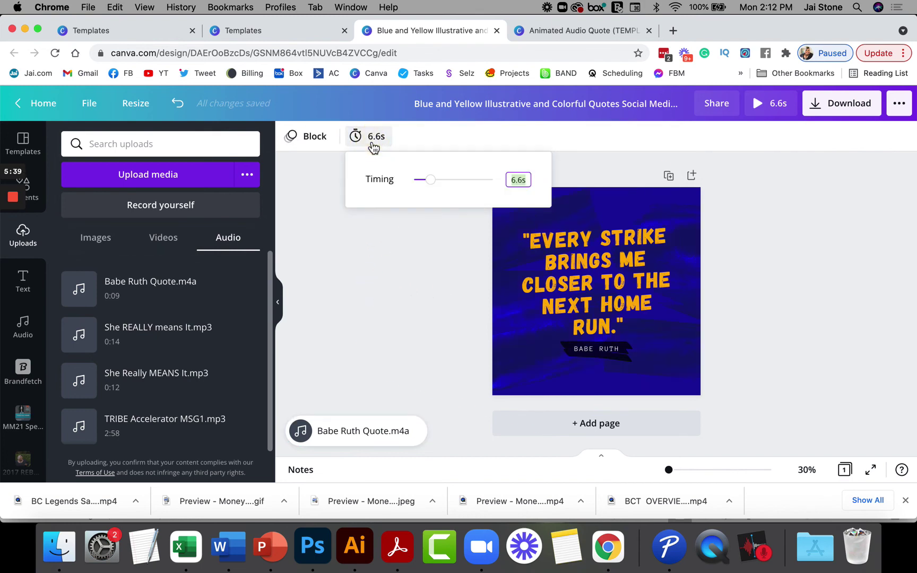
type("9")
key("Return")
left_click(382, 260)
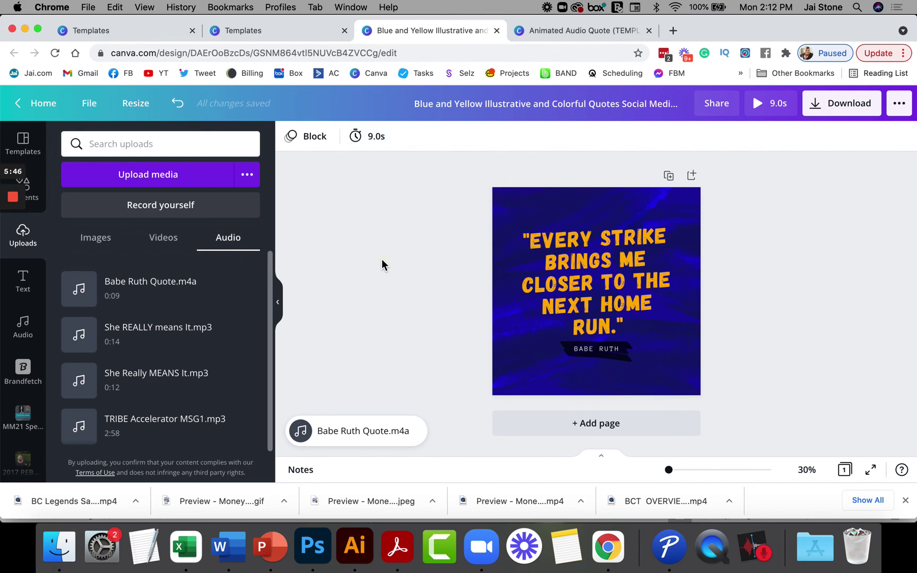
left_click(321, 439)
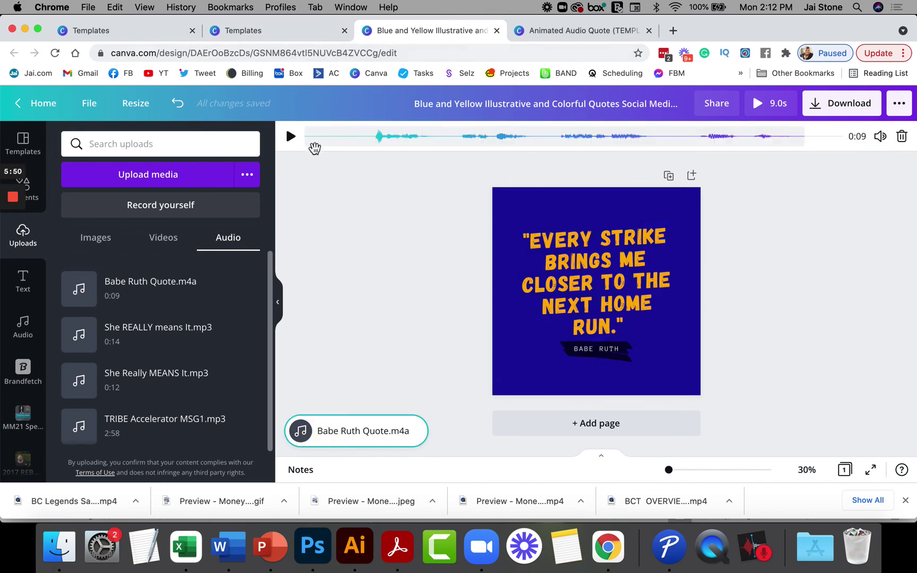
left_click(290, 138)
left_click(395, 287)
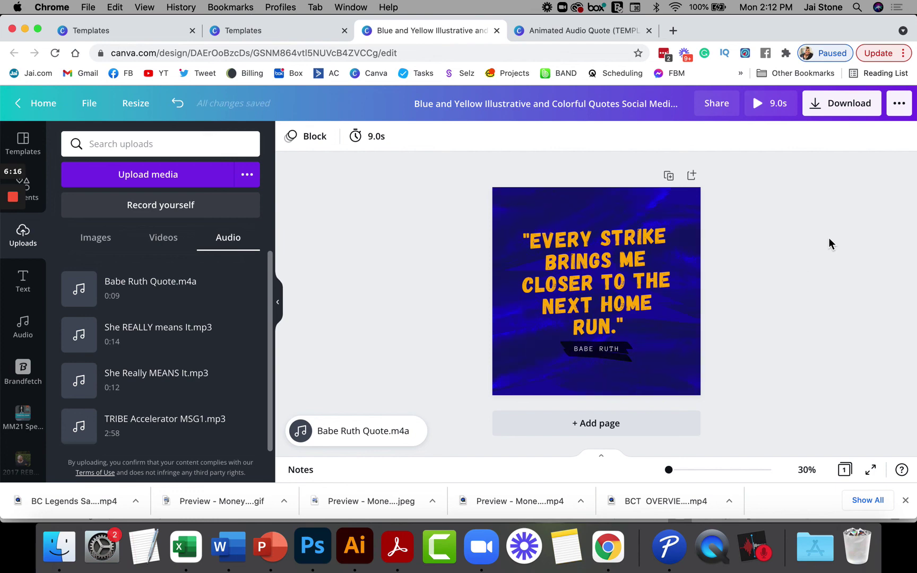
mouse_move(25, 205)
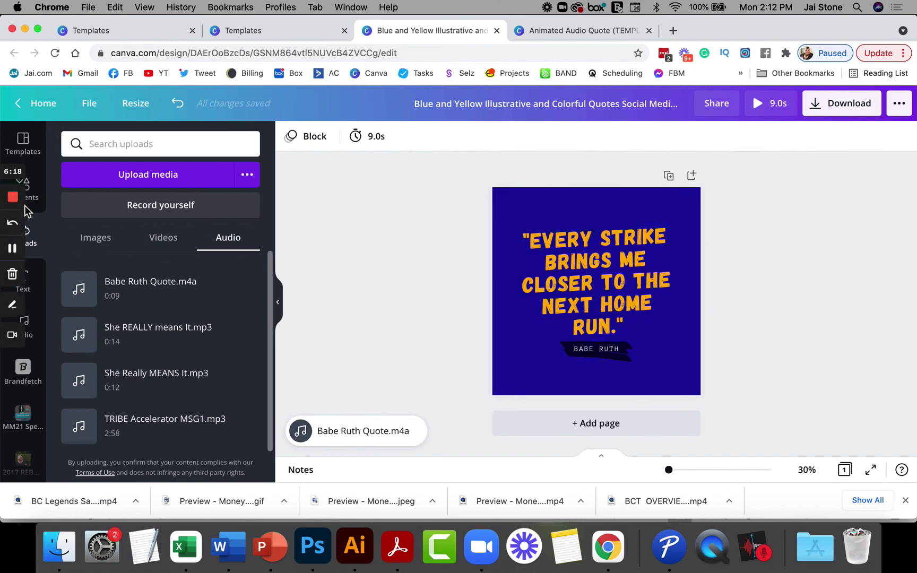